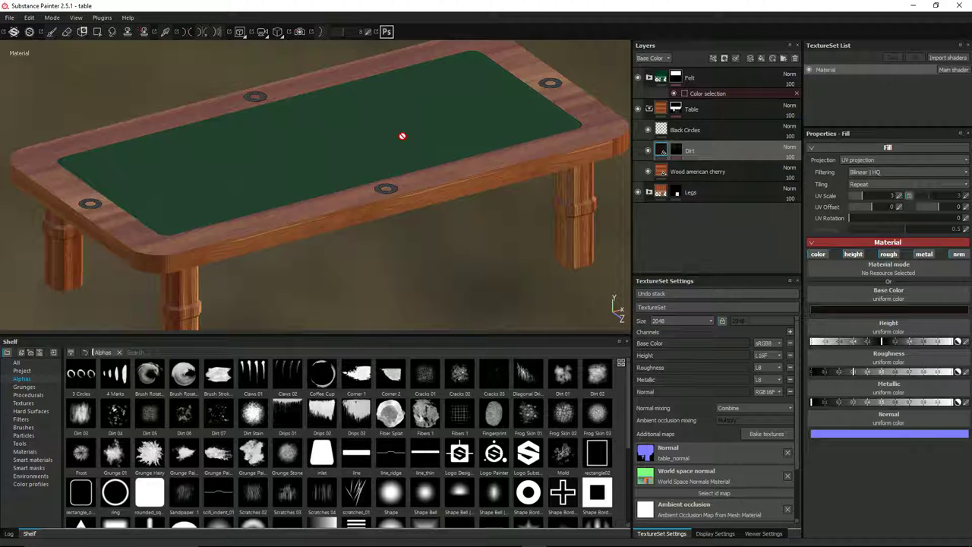
Check the live subscriber-count page in Chrome, then bring Substance Painter back to the front
key("alt+Tab")
key("alt+Tab")
key("alt+Tab")
key("alt+Tab")
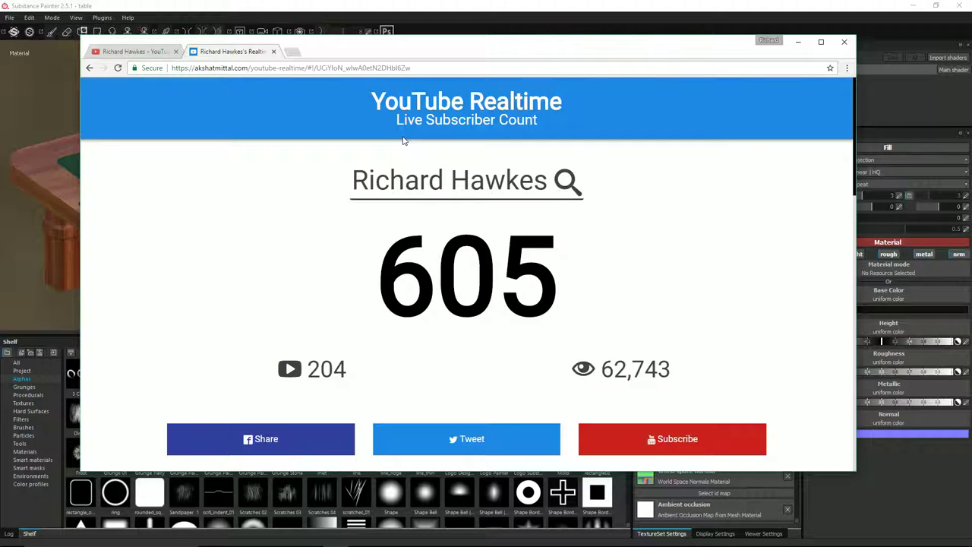
left_click(460, 5)
Zoom out, orbit to a lower, wider angle, and re-frame the textured table
scroll(419, 156, "down", 3)
left_click_drag(414, 156, 388, 158, "alt")
key("f")
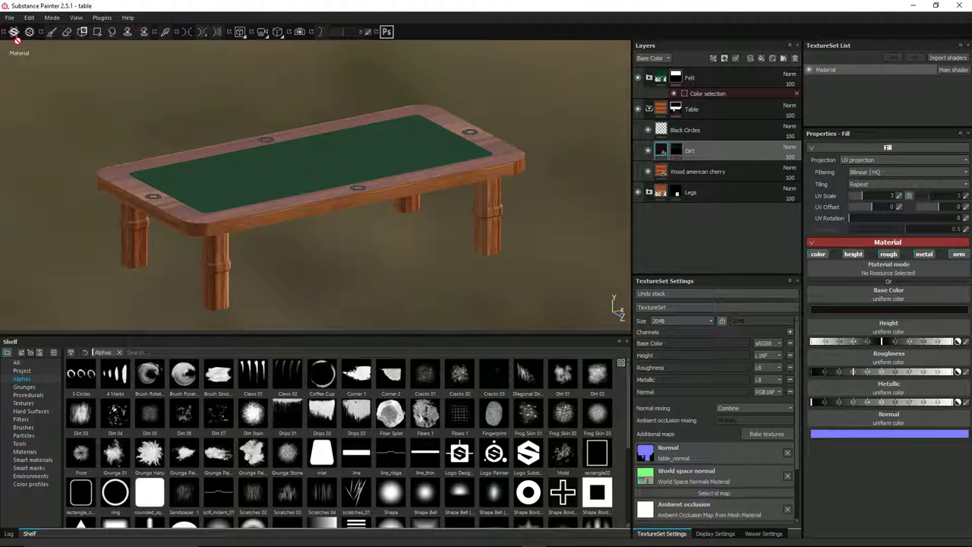
Open Export Textures with the Unity 5 (Standard Metallic) preset and expand the Material set's maps
left_click_drag(238, 165, 344, 173, "alt")
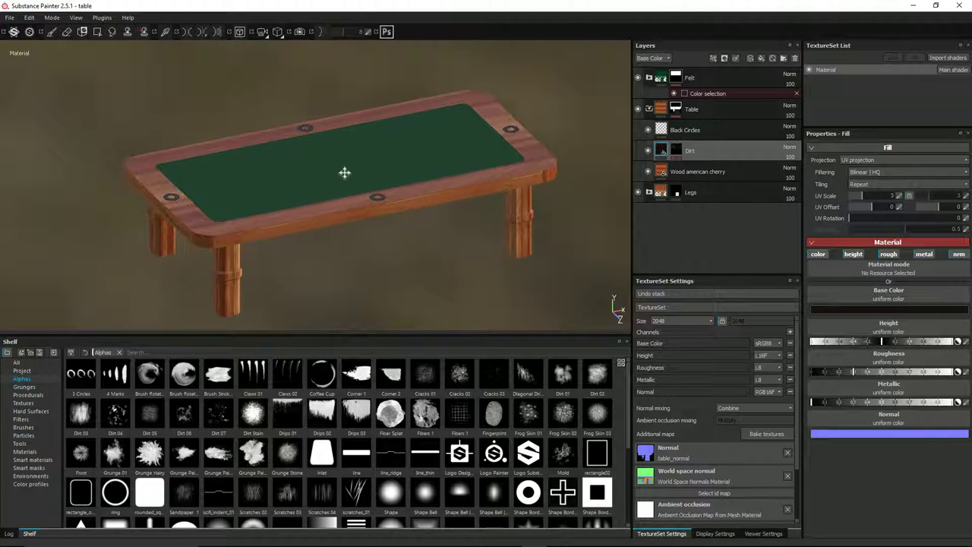
left_click(10, 17)
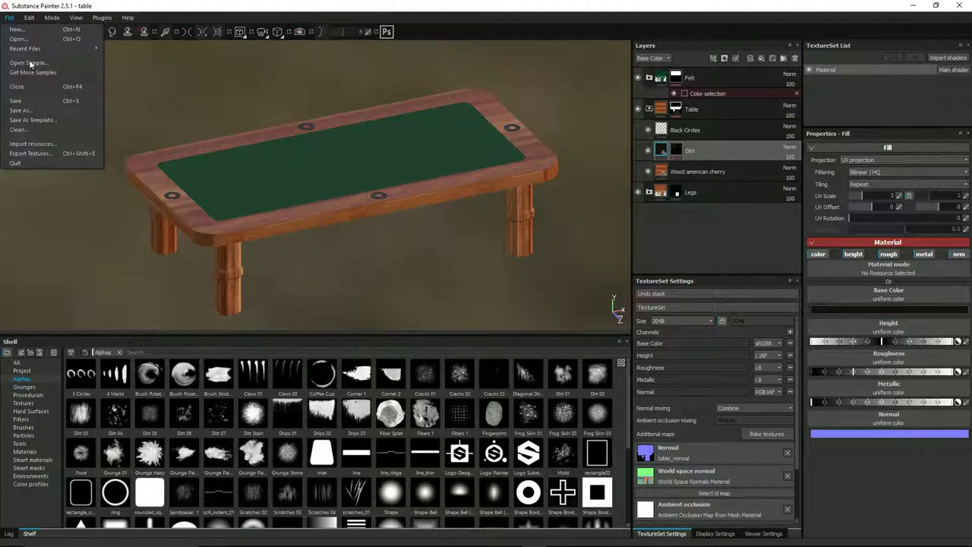
left_click(66, 153)
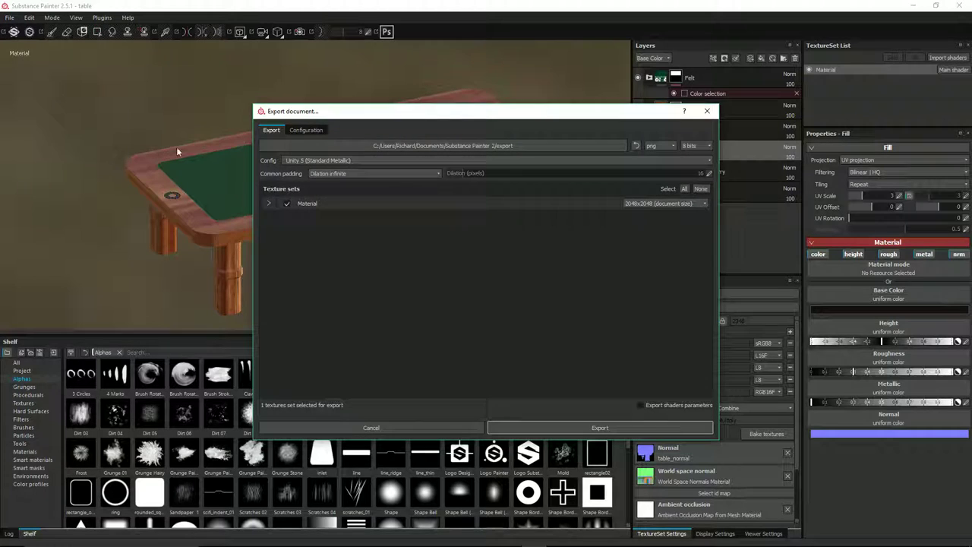
left_click(327, 161)
scroll(349, 209, "down", 1)
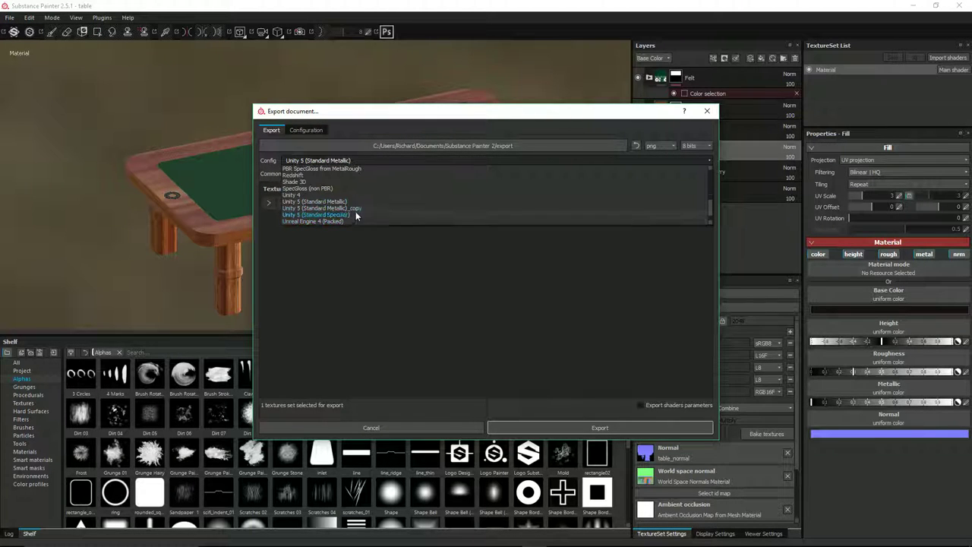
left_click(346, 202)
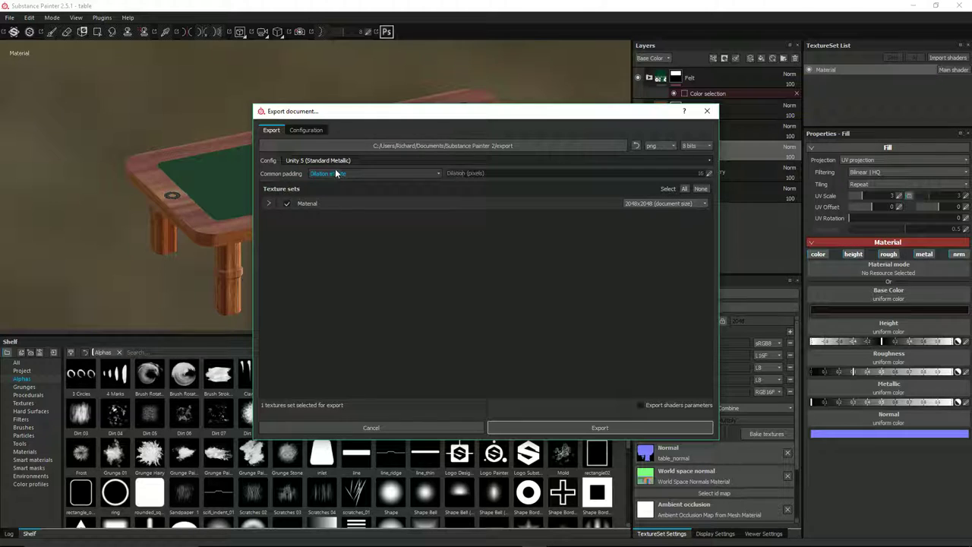
left_click(268, 203)
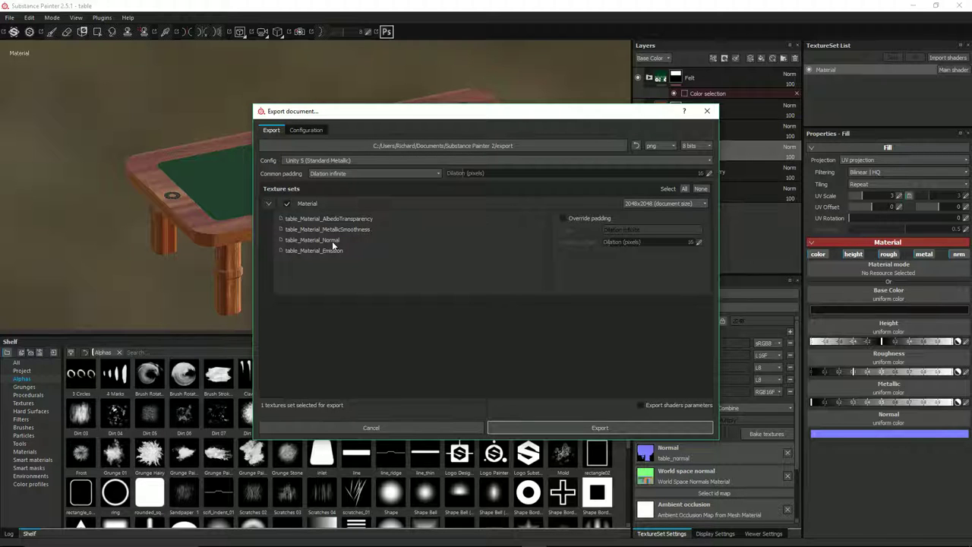
left_click_drag(427, 113, 511, 90)
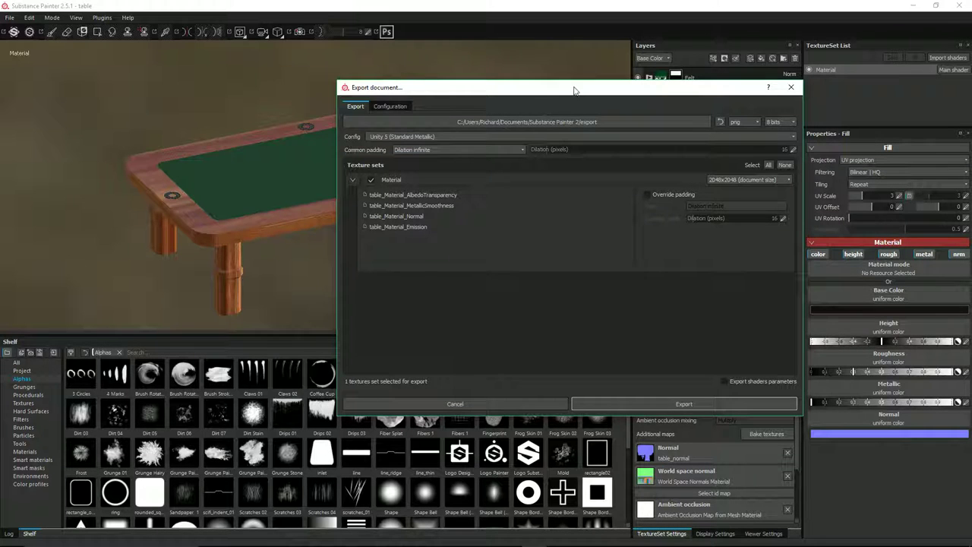
left_click_drag(574, 90, 501, 76)
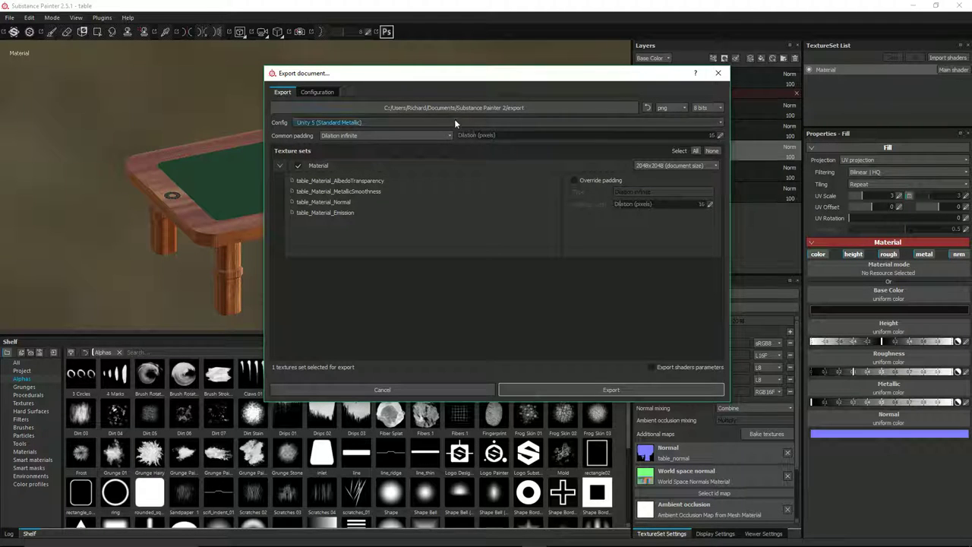
Export the table's textures into the Documents\Blender\Nim folder and dismiss the finished notice
left_click(628, 106)
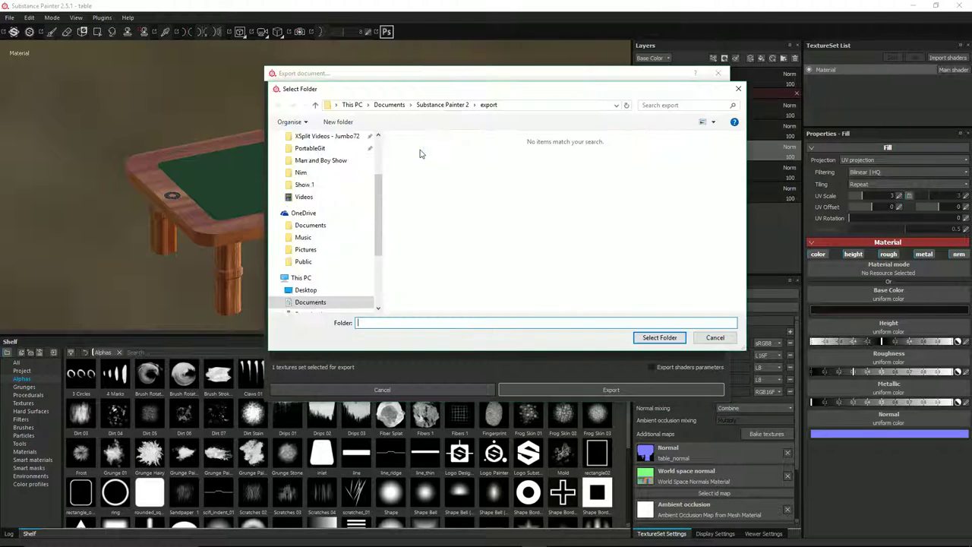
left_click(318, 171)
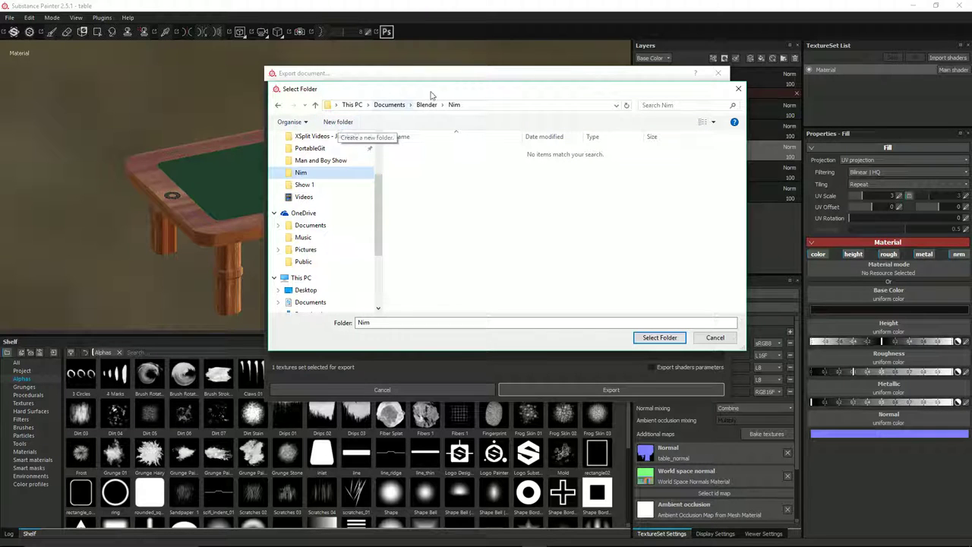
left_click(658, 337)
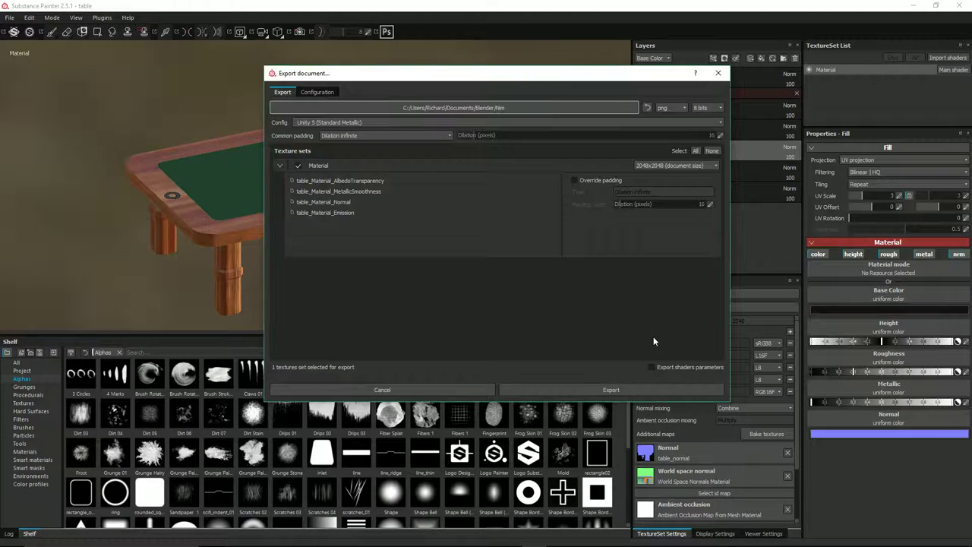
left_click(555, 385)
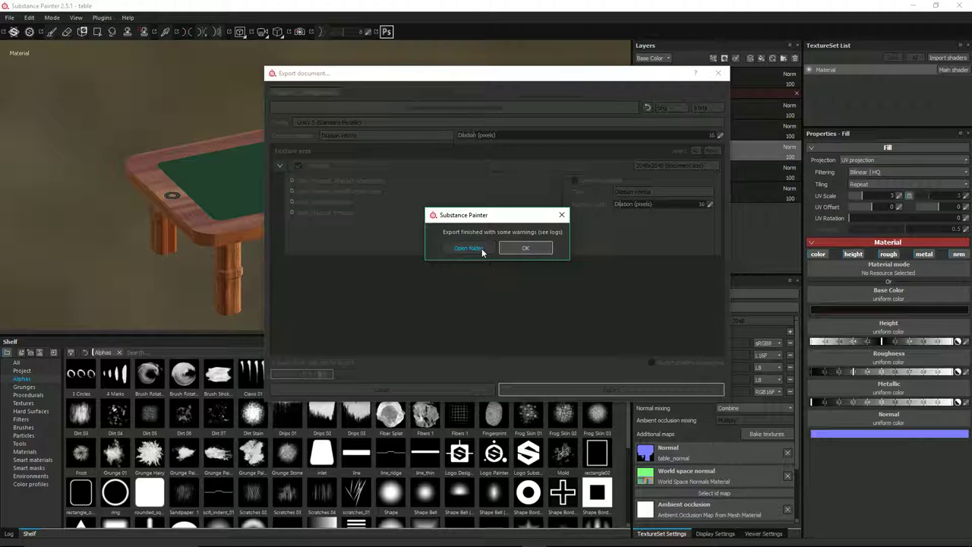
left_click(521, 247)
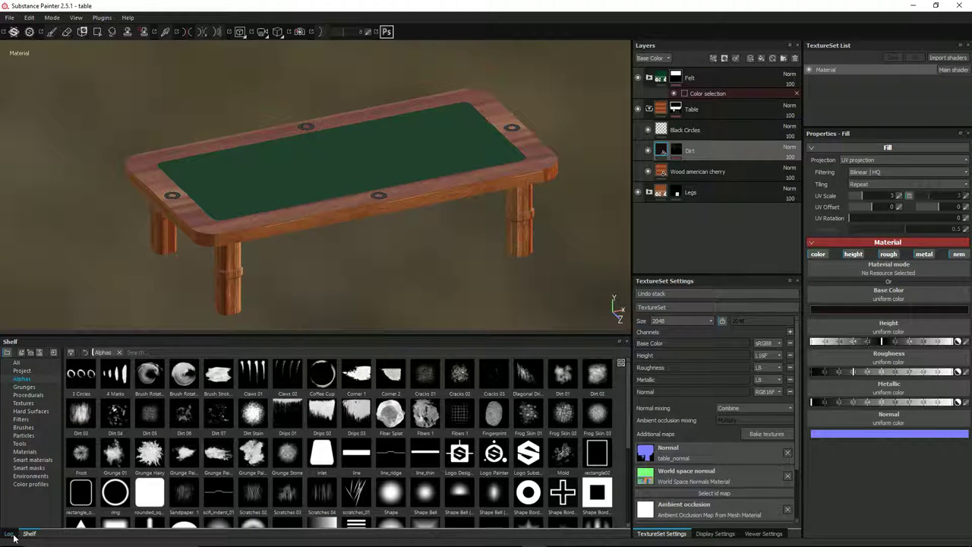
left_click(10, 534)
Select and read the three MapExporter warning lines in the Log panel
left_click_drag(4, 438, 239, 454)
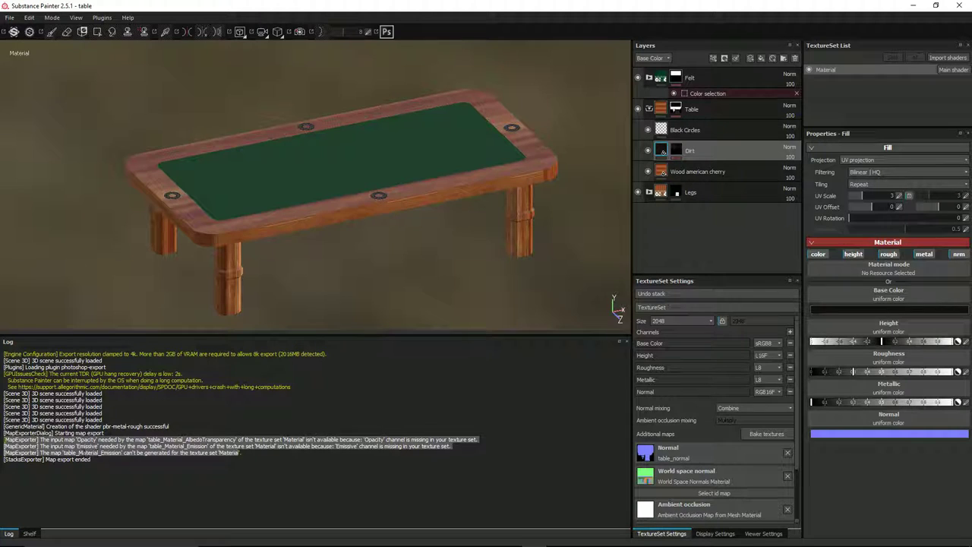
left_click(83, 453)
left_click_drag(241, 452, 3, 439)
scroll(306, 212, "up", 5)
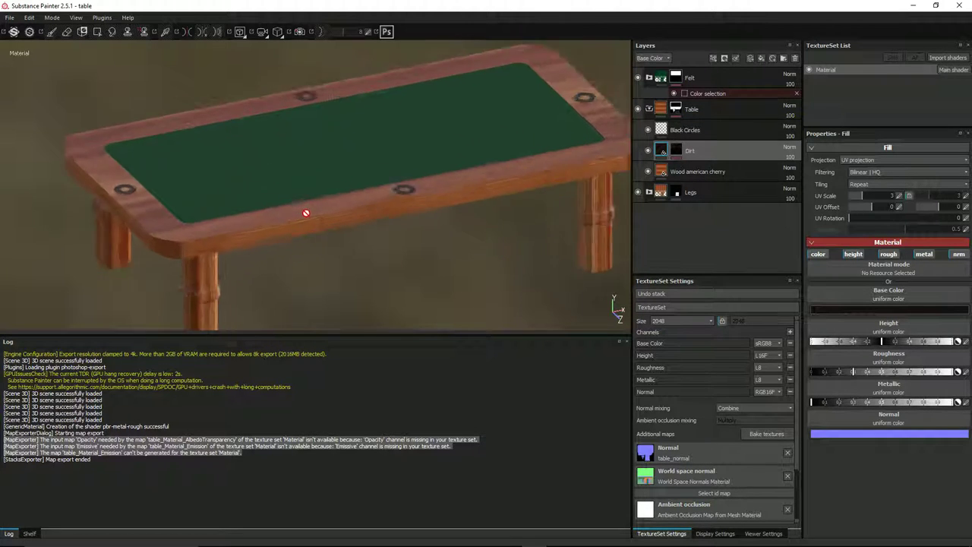
scroll(314, 215, "up", 3)
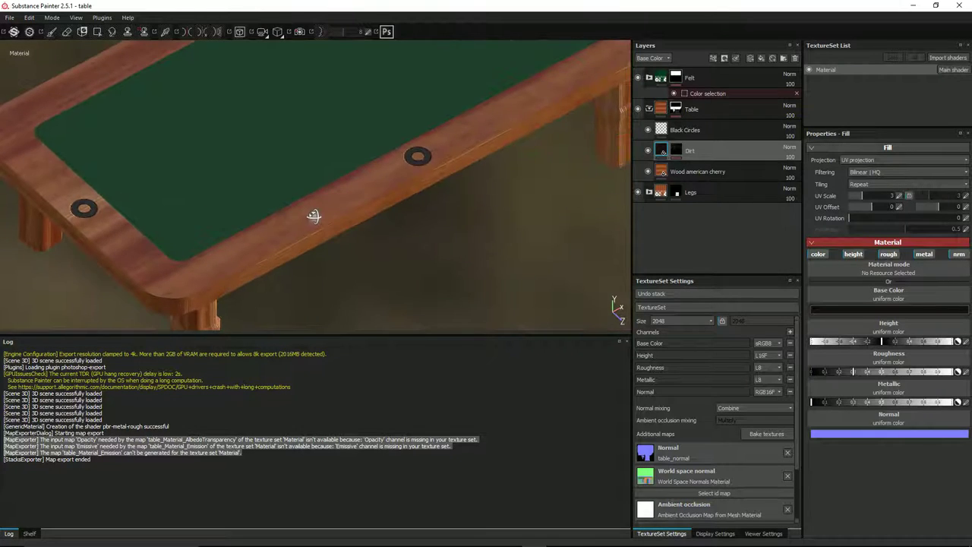
left_click_drag(313, 215, 250, 288, "alt")
left_click_drag(227, 341, 161, 469)
Return the bottom panel to the Shelf and open File Explorer on the Nim folder
left_click(30, 535)
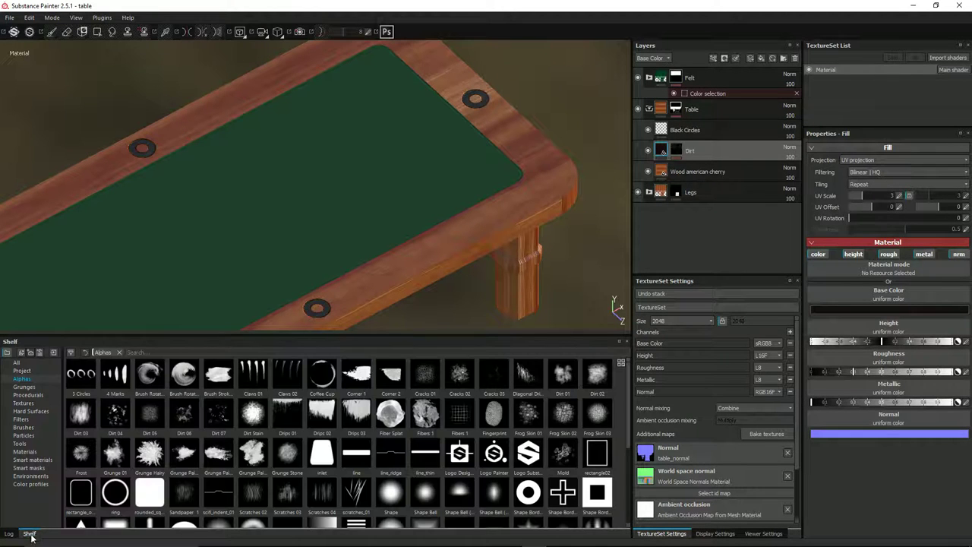
left_click_drag(369, 188, 318, 161, "alt")
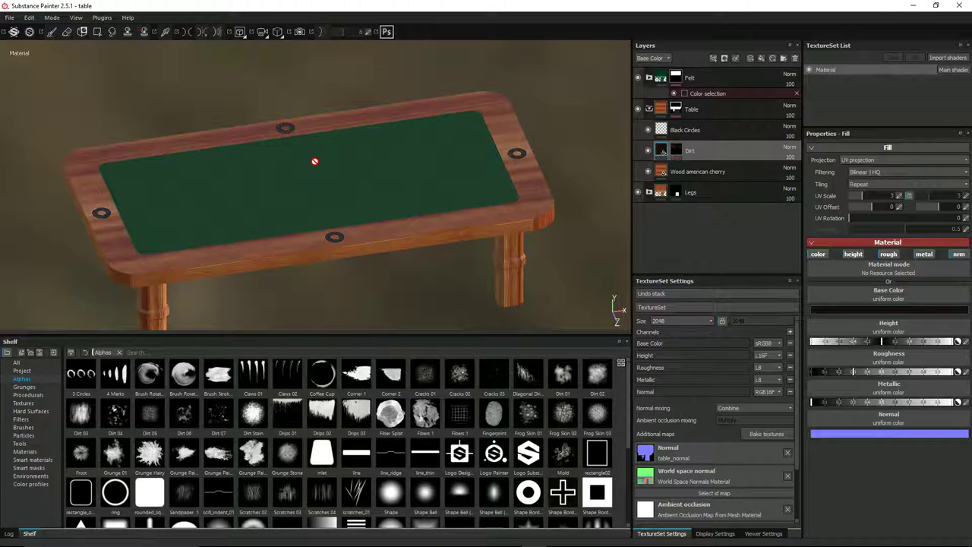
key("super+e")
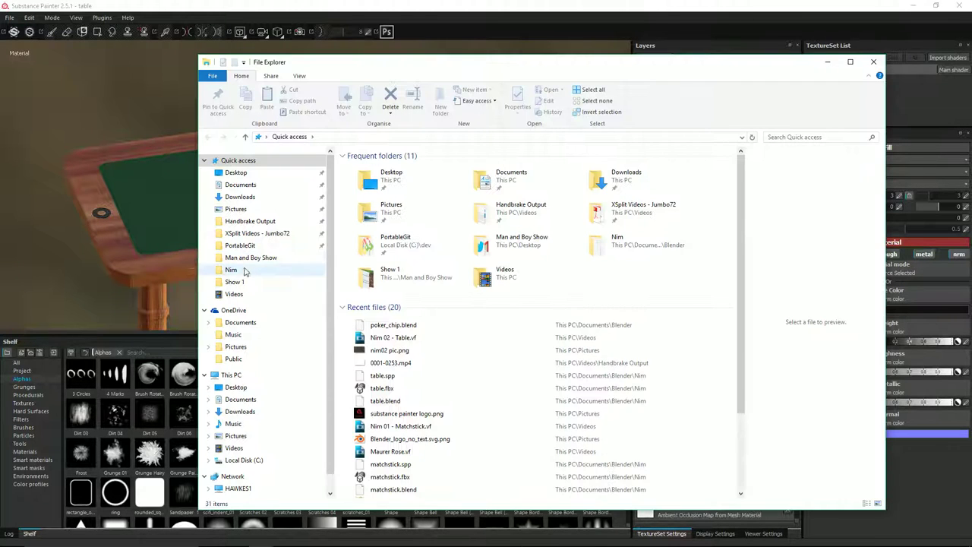
left_click(243, 270)
Preview the three exported table_Material PNGs and compare them with table_textures.png
left_click(376, 262)
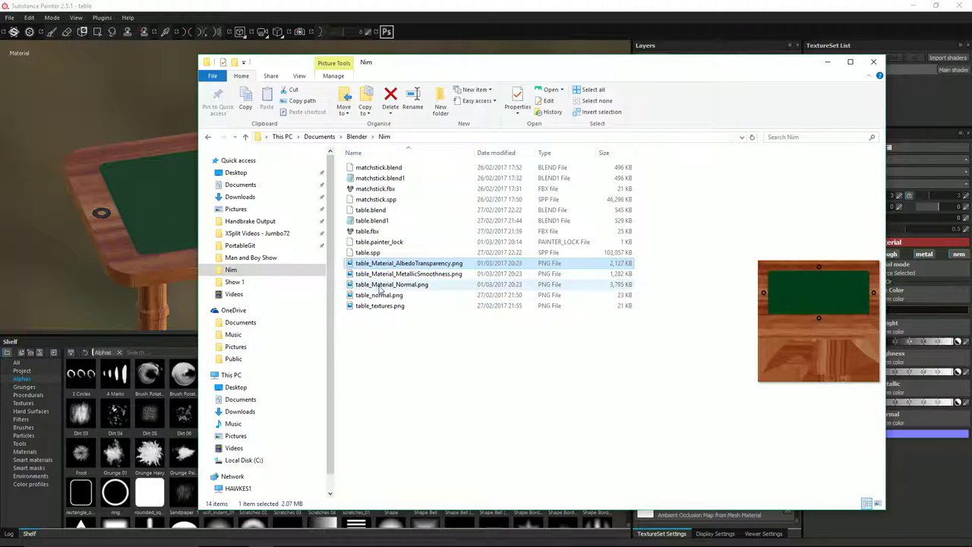
left_click(448, 286, "shift")
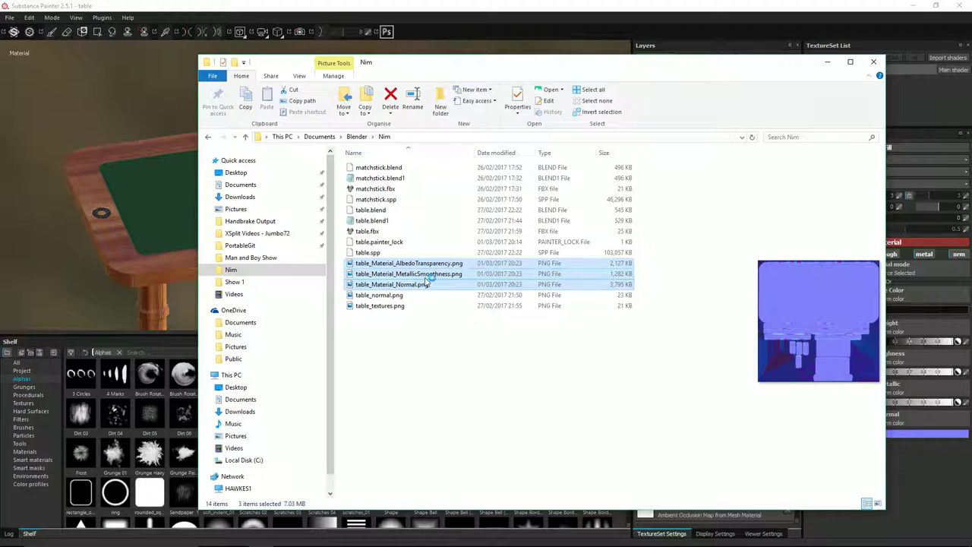
left_click(401, 306)
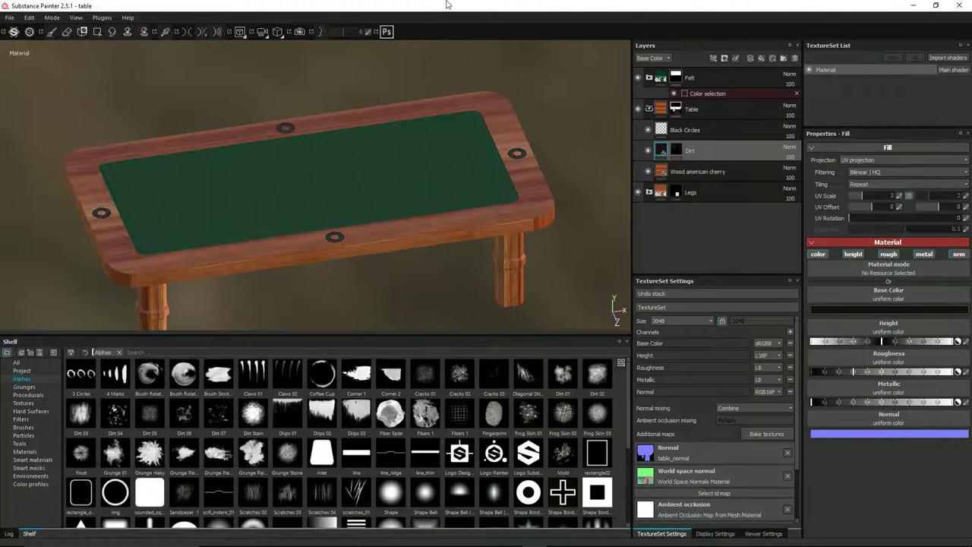
Load matchstick.spp from Recent Files, orbit around the matchstick, and open Export Textures
left_click(8, 17)
left_click(81, 33)
left_click(10, 19)
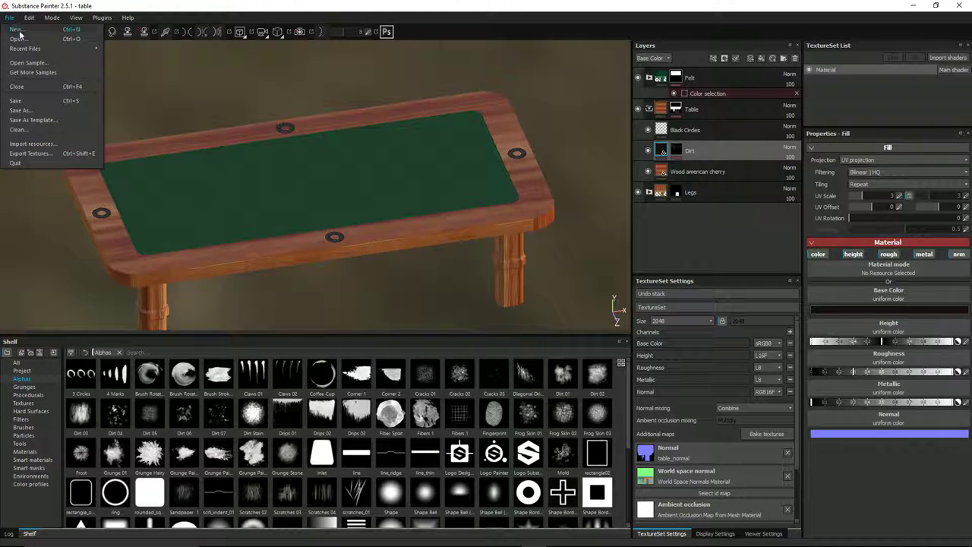
mouse_move(41, 50)
left_click(153, 59)
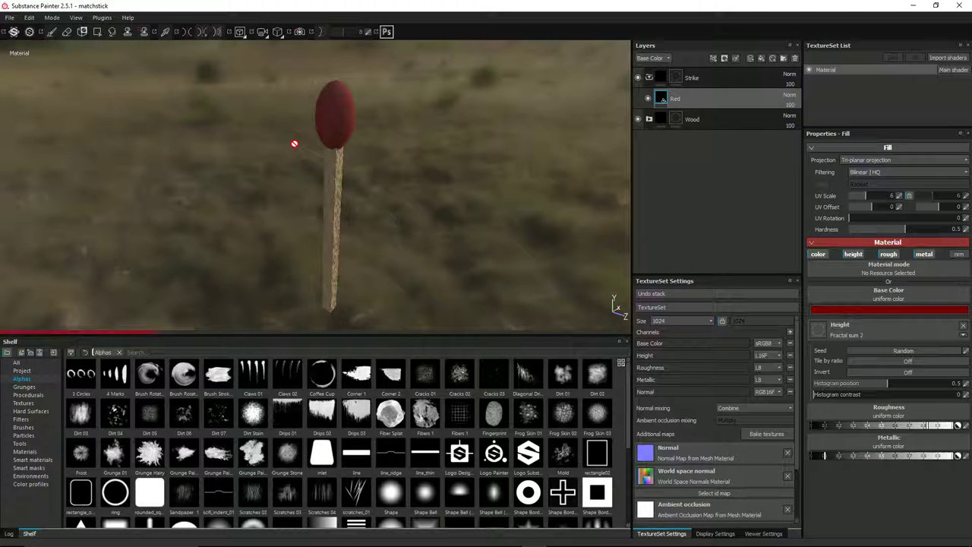
left_click_drag(348, 126, 321, 137, "alt")
scroll(338, 164, "up", 2)
middle_click_drag(321, 136, 339, 115, "alt")
left_click(9, 18)
left_click(54, 150)
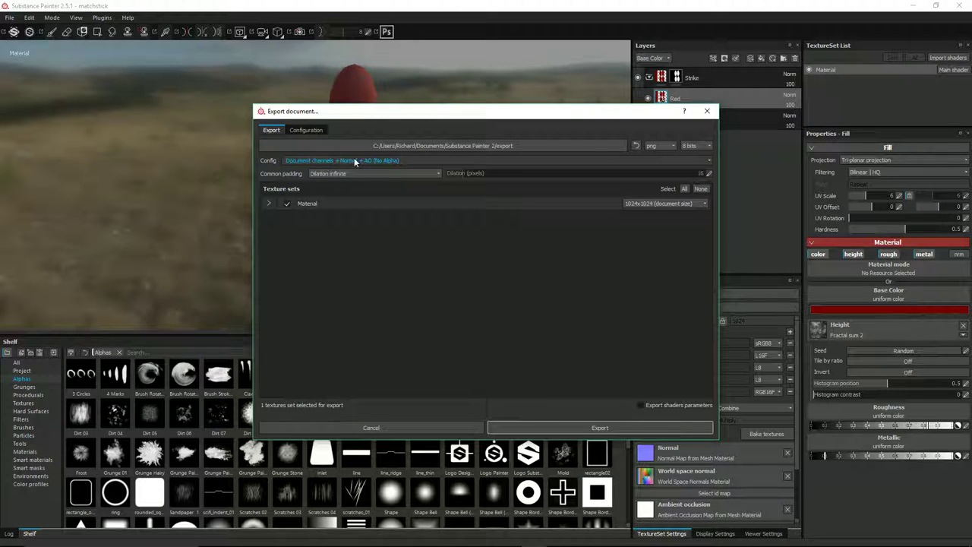
Choose the Unity 5 (Standard Metallic) preset and keep Dilation infinite as the padding
left_click(326, 159)
scroll(357, 194, "down", 2)
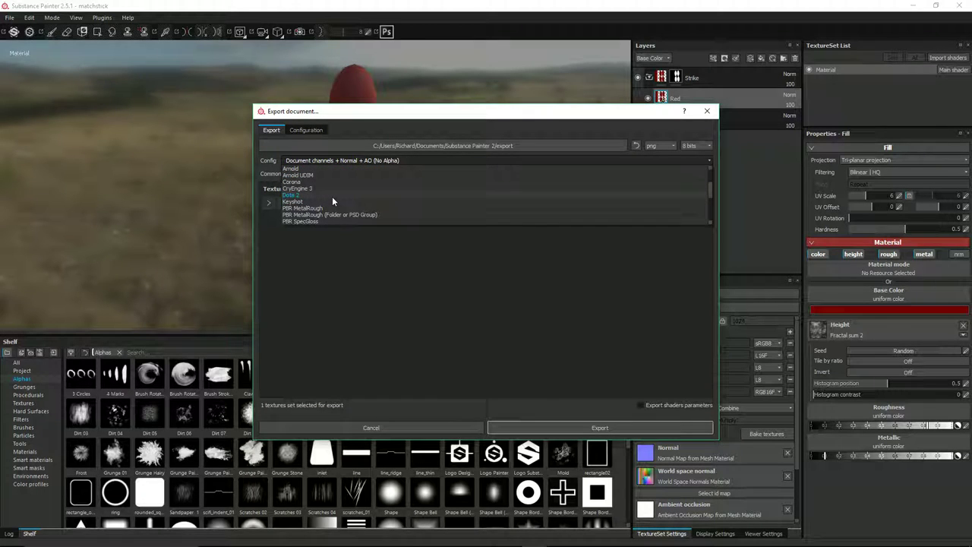
scroll(332, 201, "down", 3)
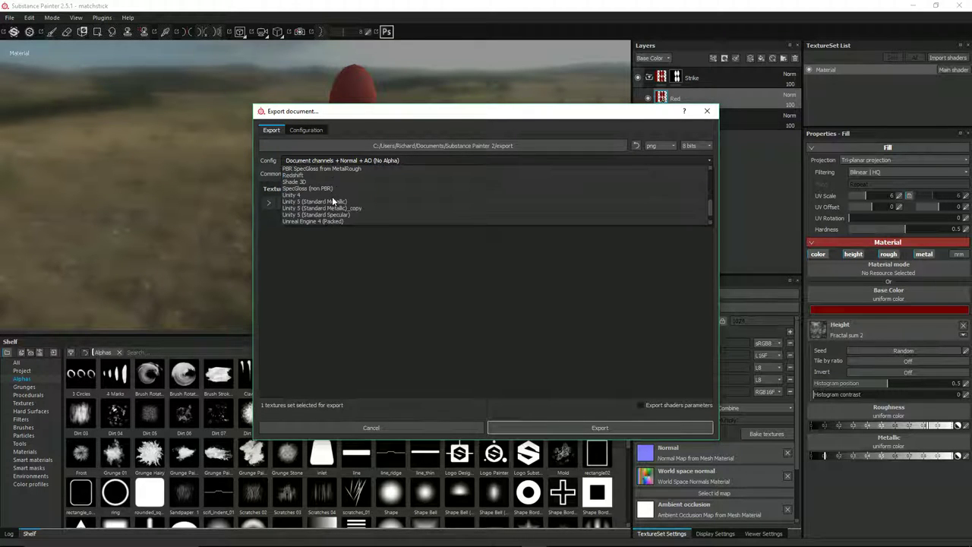
left_click(336, 202)
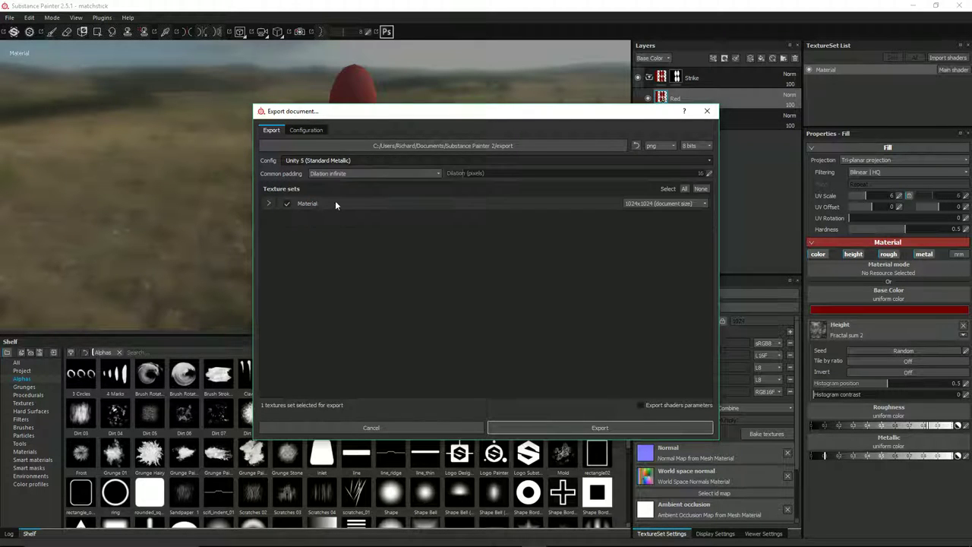
left_click(269, 205)
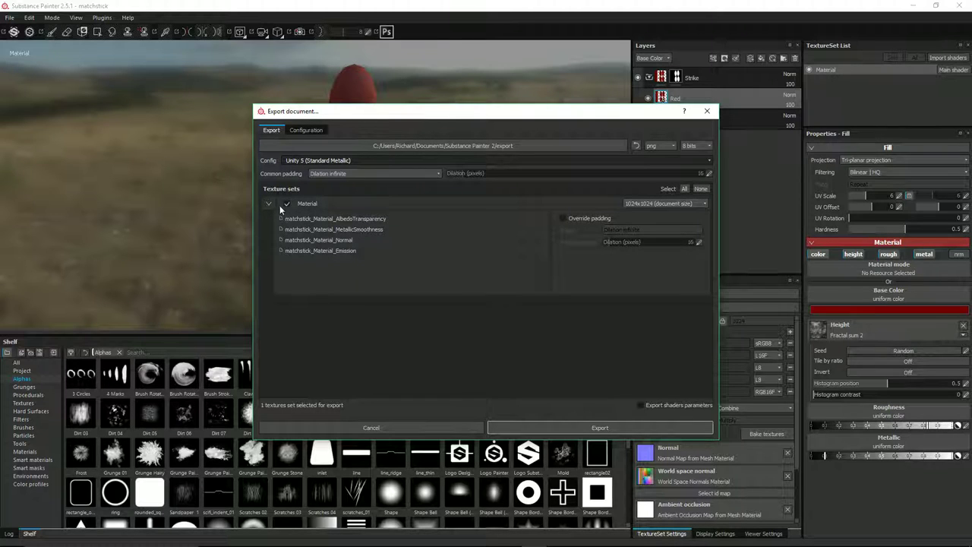
left_click(269, 205)
left_click(328, 173)
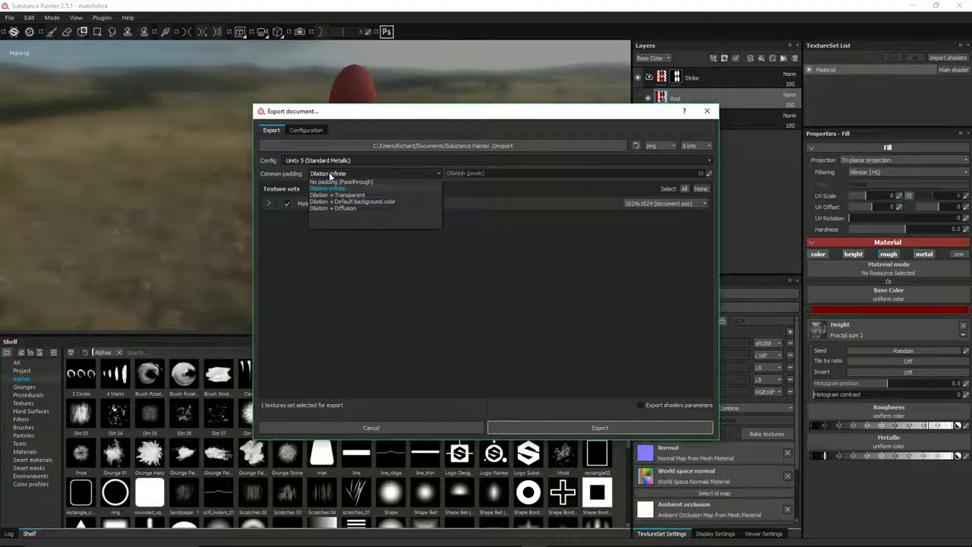
left_click(328, 172)
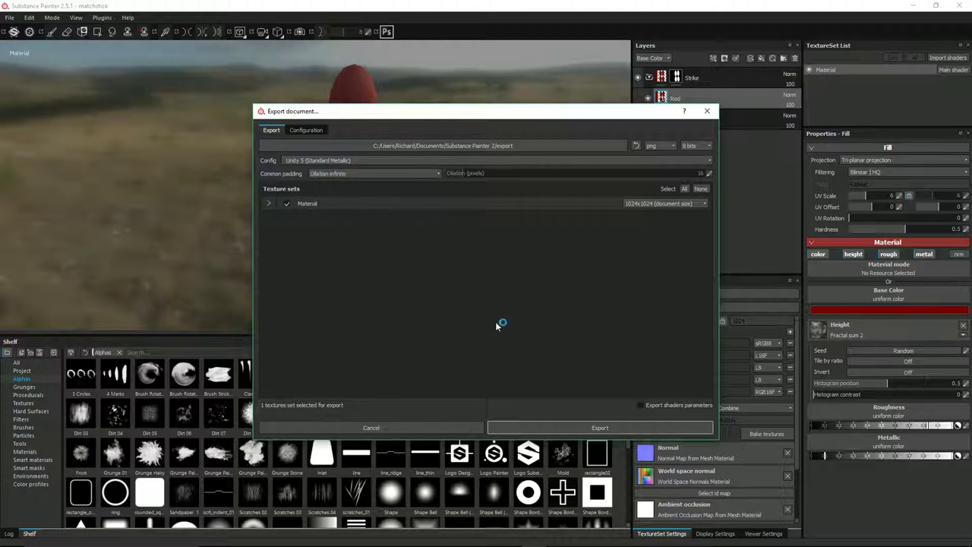
Export the matchstick texture maps, dismiss the notice, and glance at the Nim folder
left_click(581, 426)
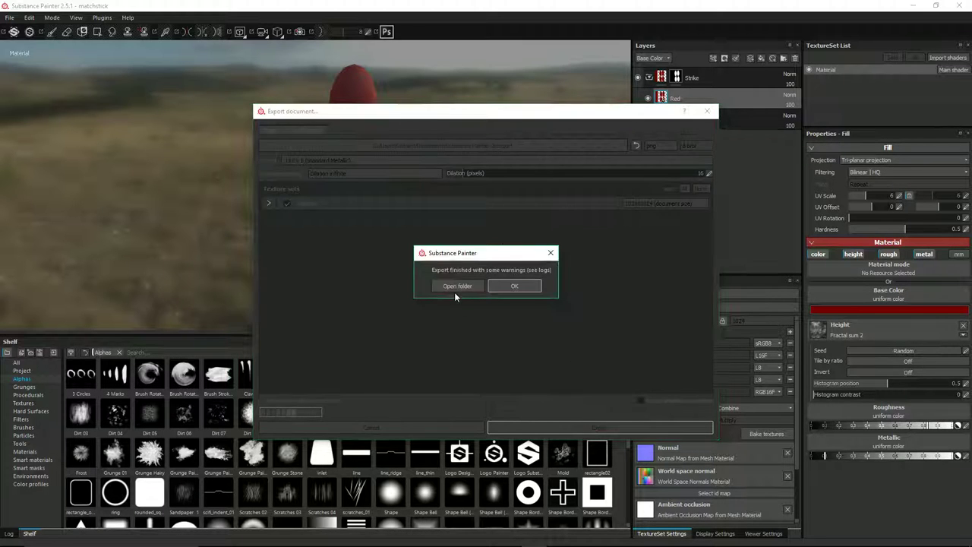
left_click(514, 286)
key("alt+Tab")
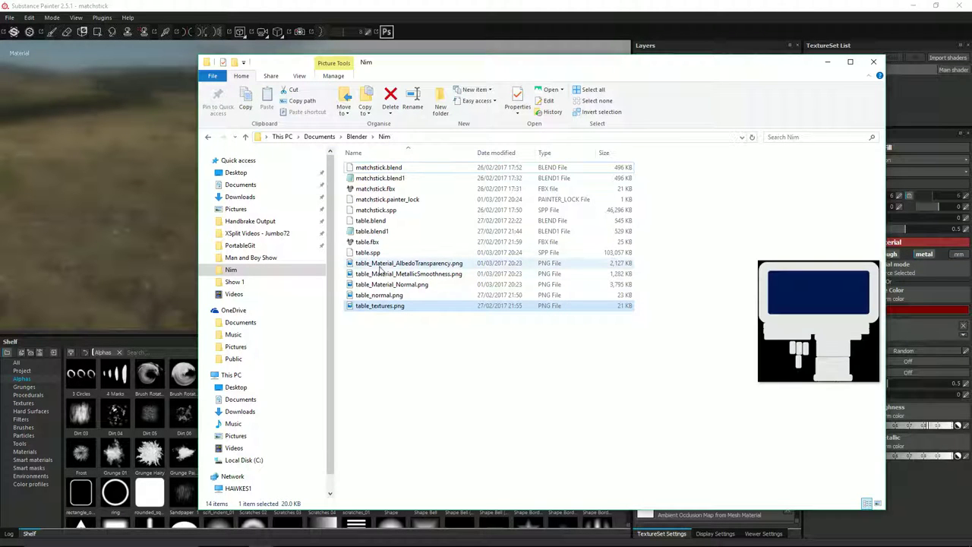
key("alt+Tab")
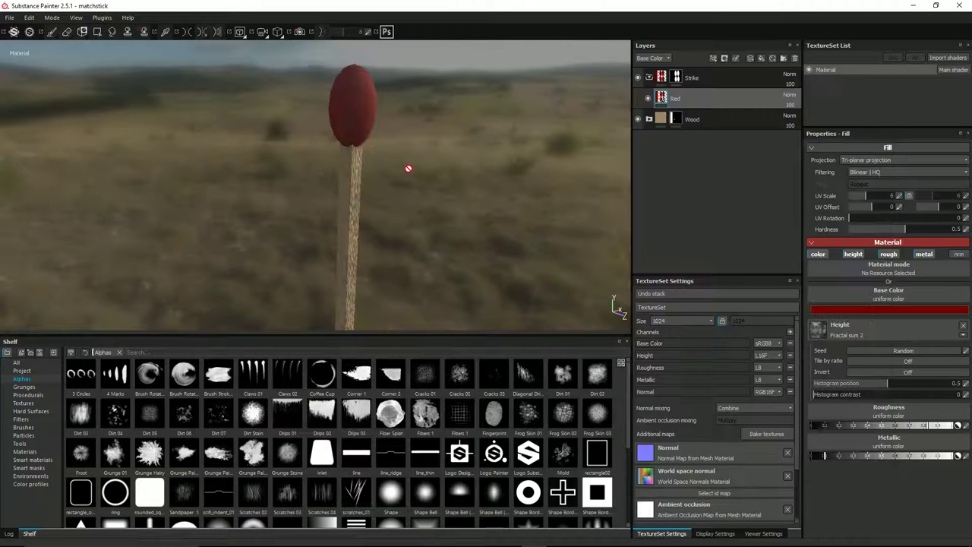
left_click(8, 18)
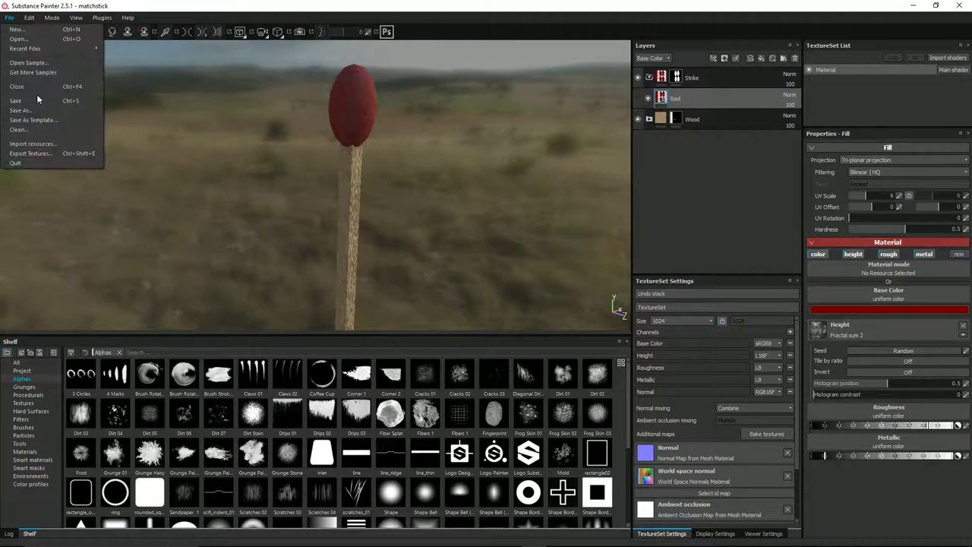
Re-export the matchstick maps into the Blender\Nim folder and switch to that folder's window
left_click(47, 157)
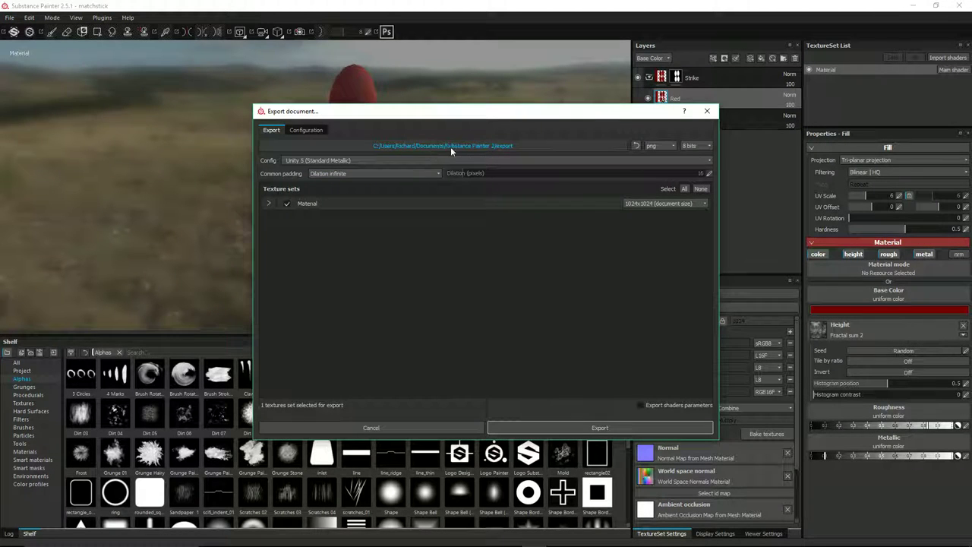
left_click(474, 147)
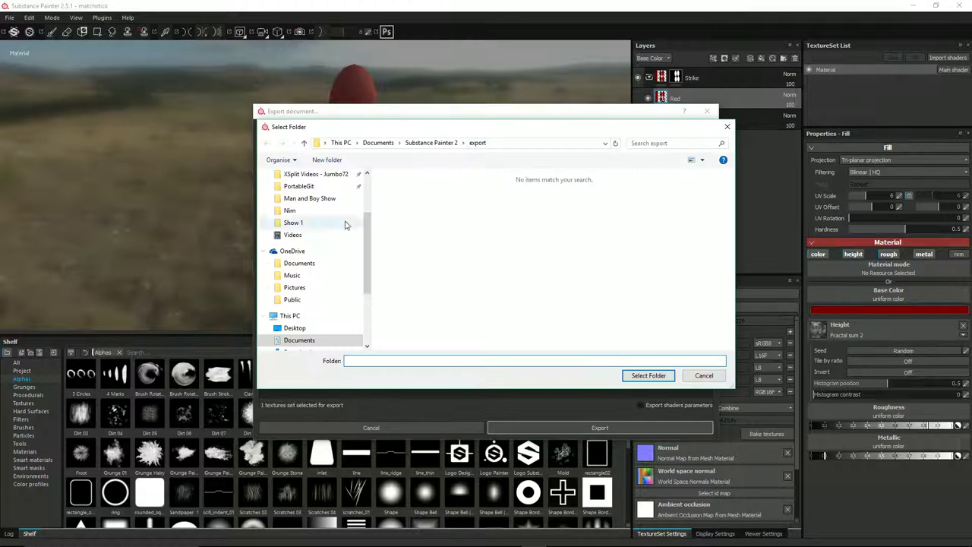
left_click(290, 212)
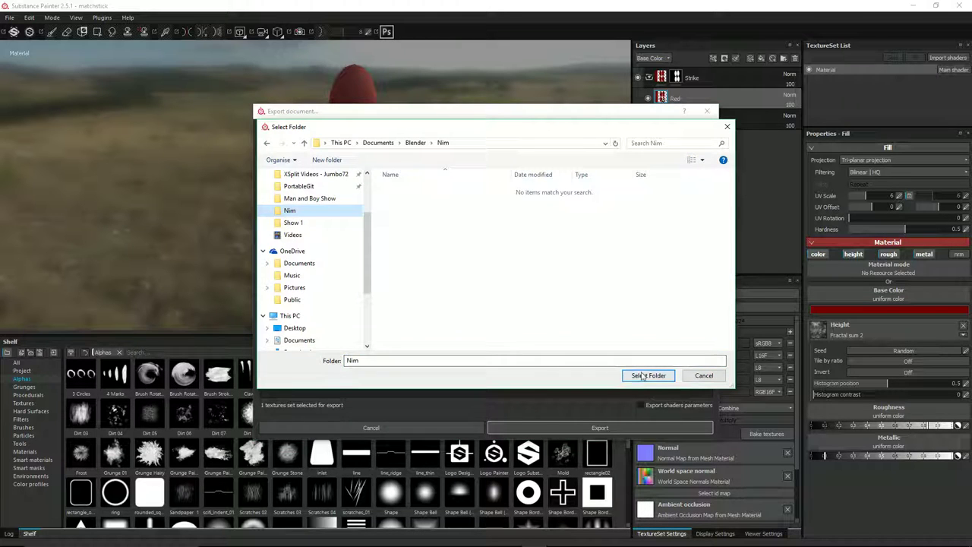
left_click(645, 374)
left_click(600, 426)
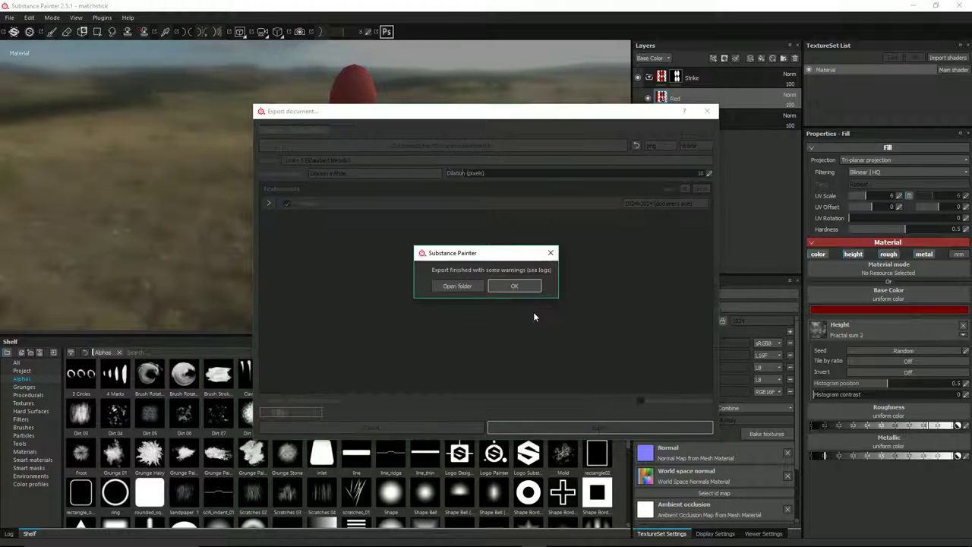
left_click(513, 288)
key("alt+Tab")
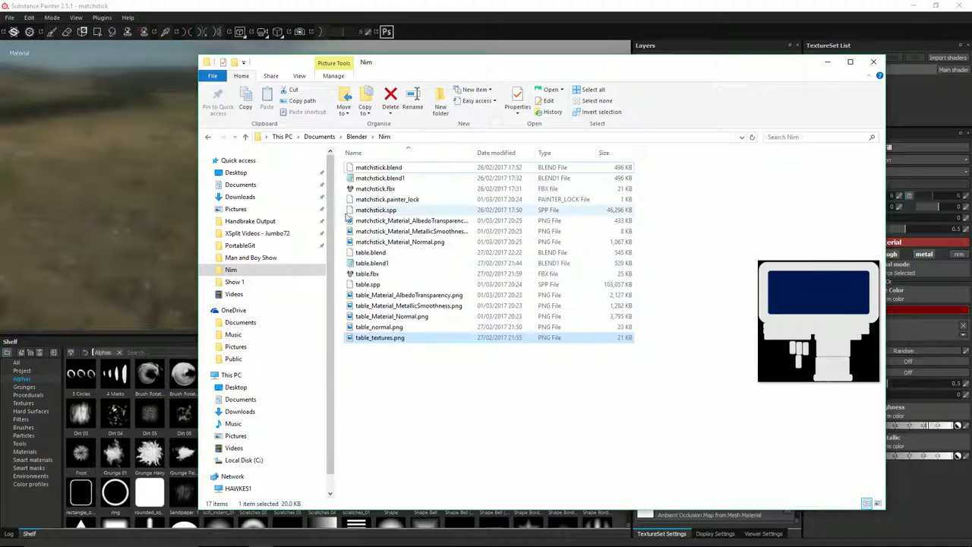
Sort Nim newest first, widen the Name column, and select the matchstick and table Material PNGs
left_click(498, 152)
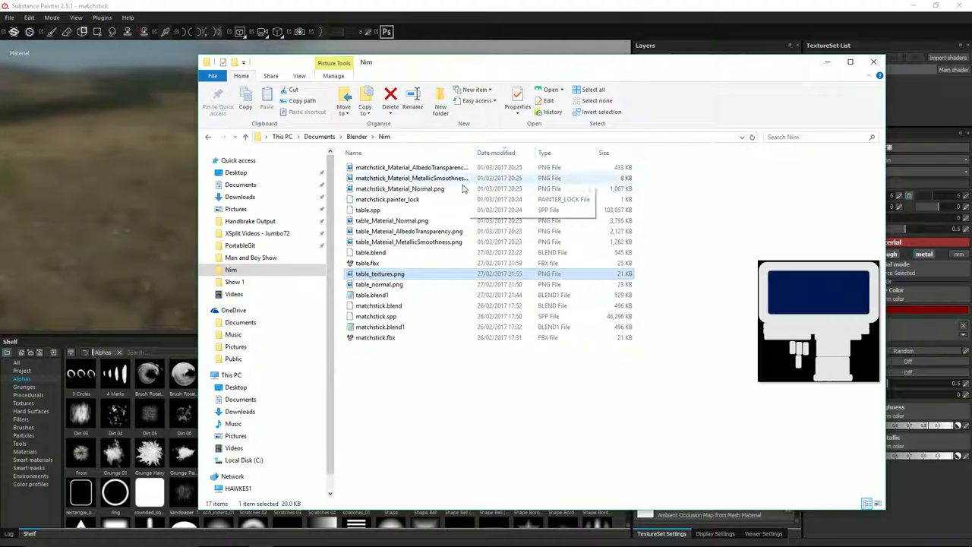
left_click(395, 168)
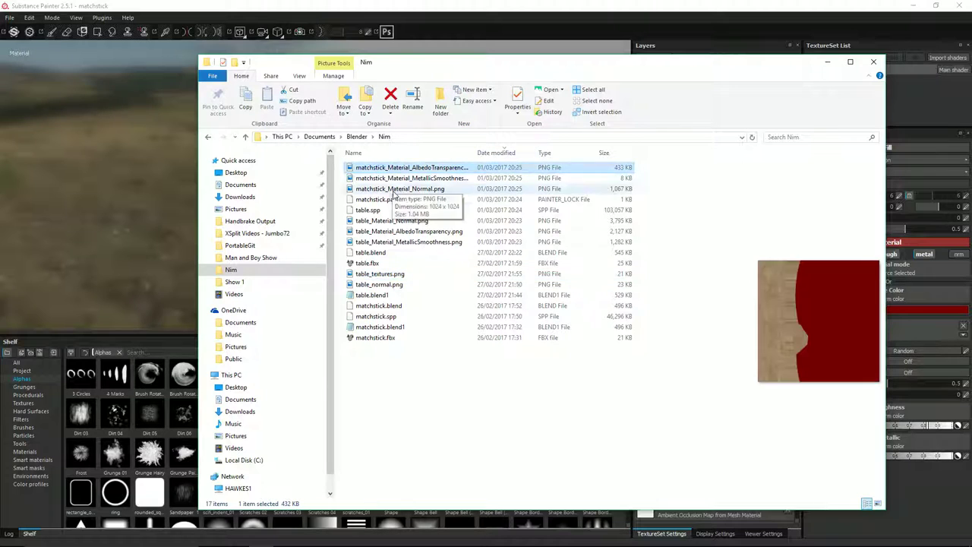
left_click(392, 189, "shift")
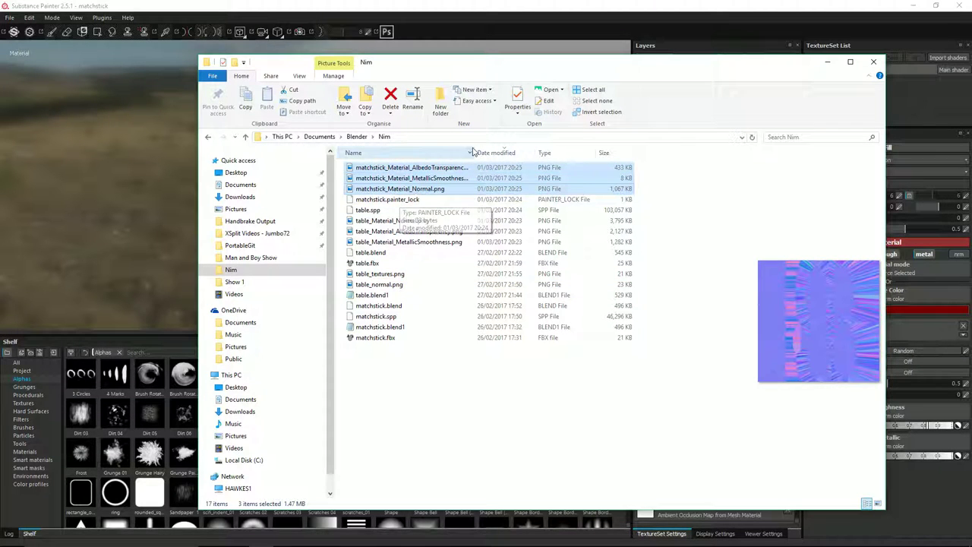
left_click_drag(473, 152, 521, 153)
left_click(428, 221)
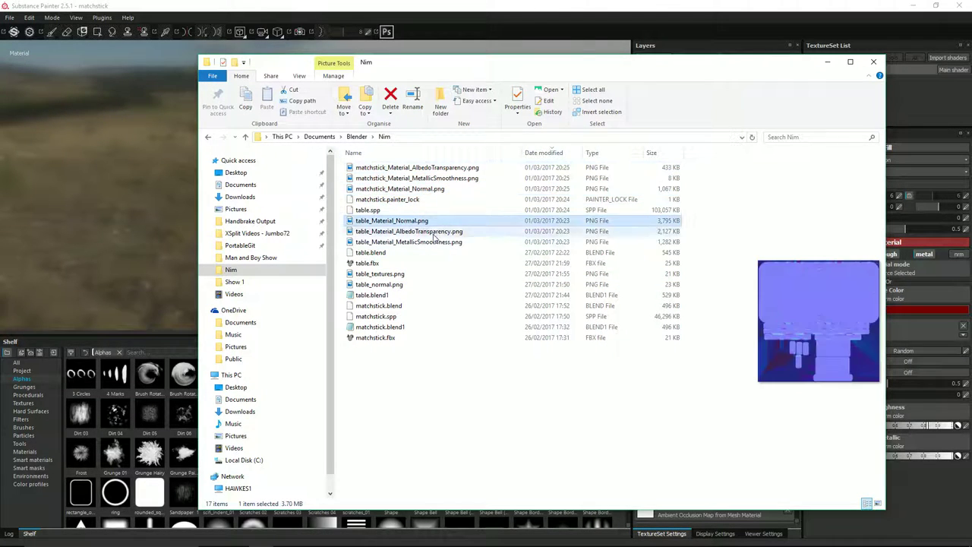
left_click(431, 241, "shift")
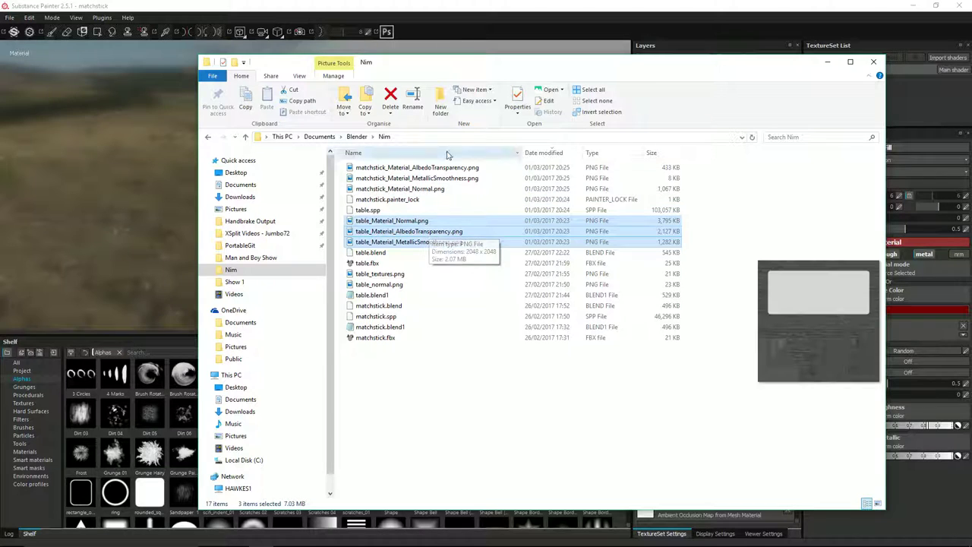
left_click_drag(494, 66, 452, 56)
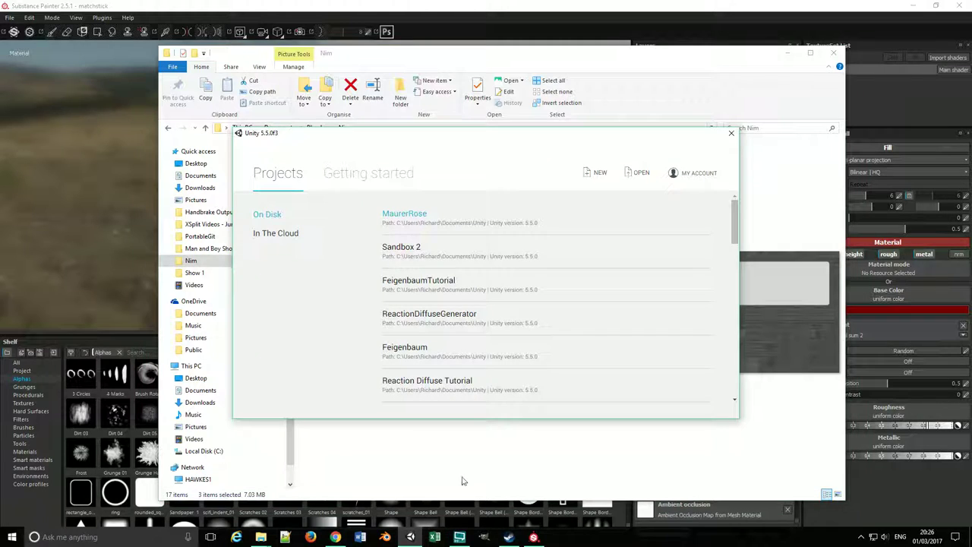
Create a new 3D Unity project named 'Nim' from the launcher
left_click(599, 173)
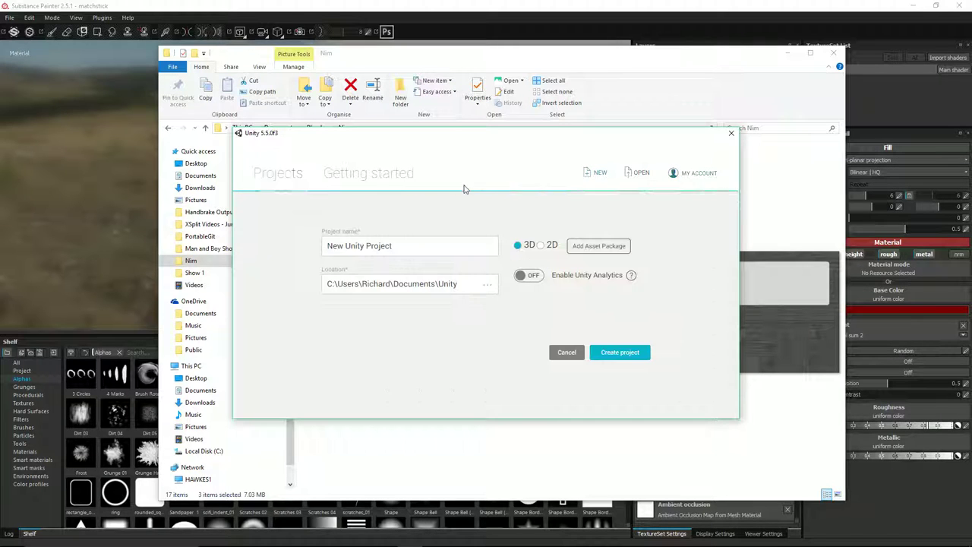
left_click_drag(392, 246, 315, 248)
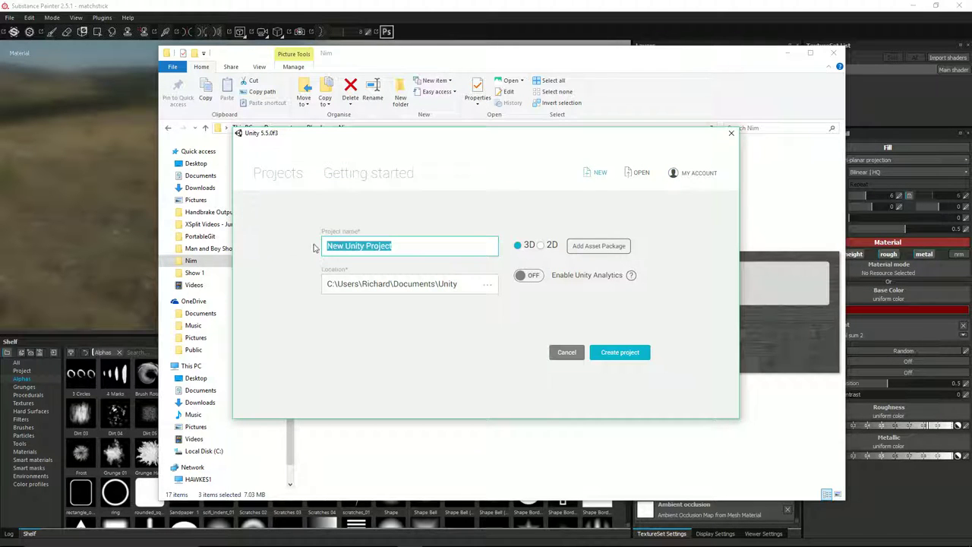
left_click(520, 247)
left_click_drag(411, 246, 267, 248)
type("Nim")
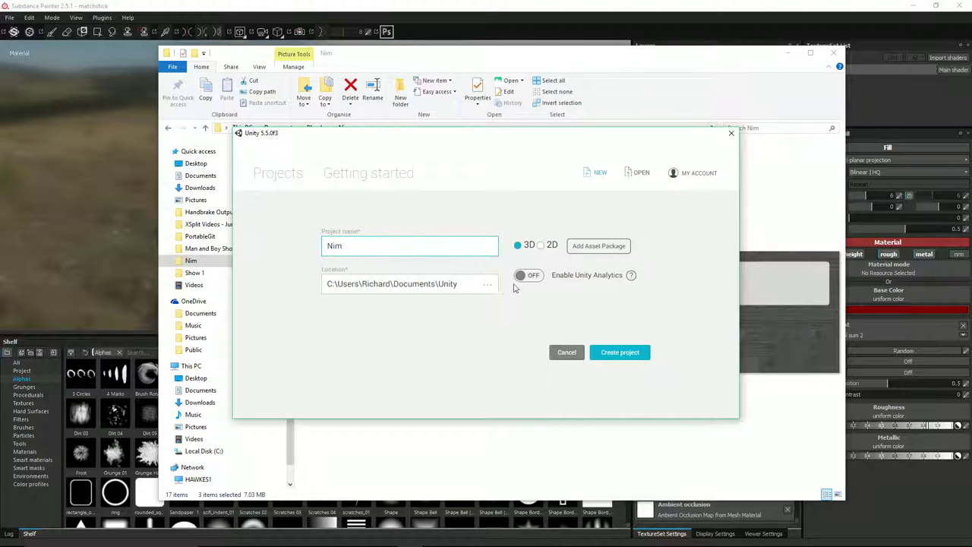
left_click(615, 354)
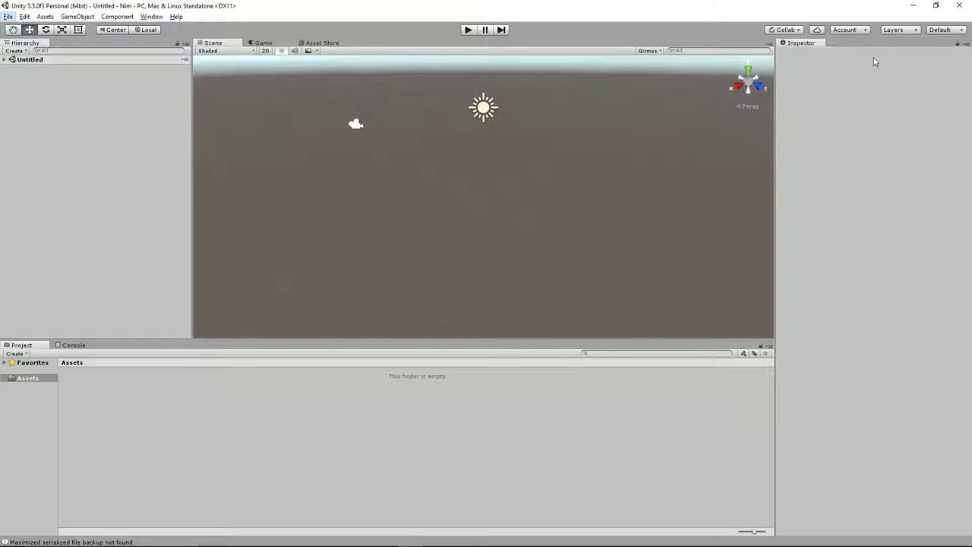
Apply the Tall layout, dock the Game view under a shorter Scene view, and widen the Project folder column
left_click(950, 30)
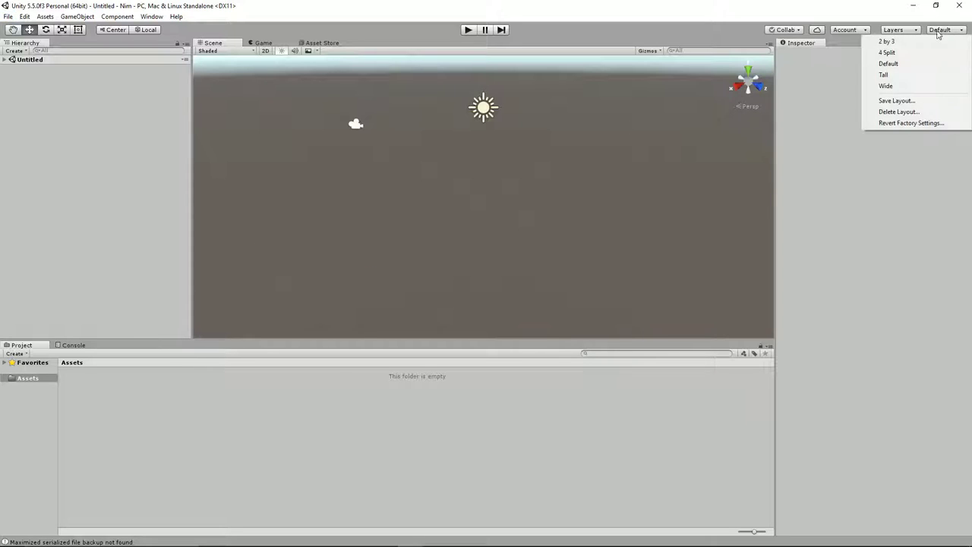
left_click(897, 76)
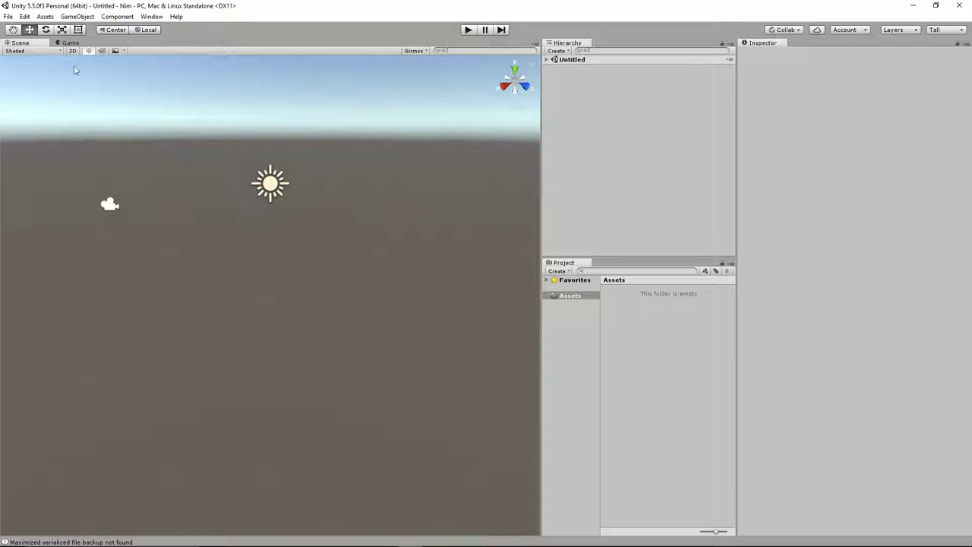
left_click(66, 44)
left_click_drag(66, 44, 263, 407)
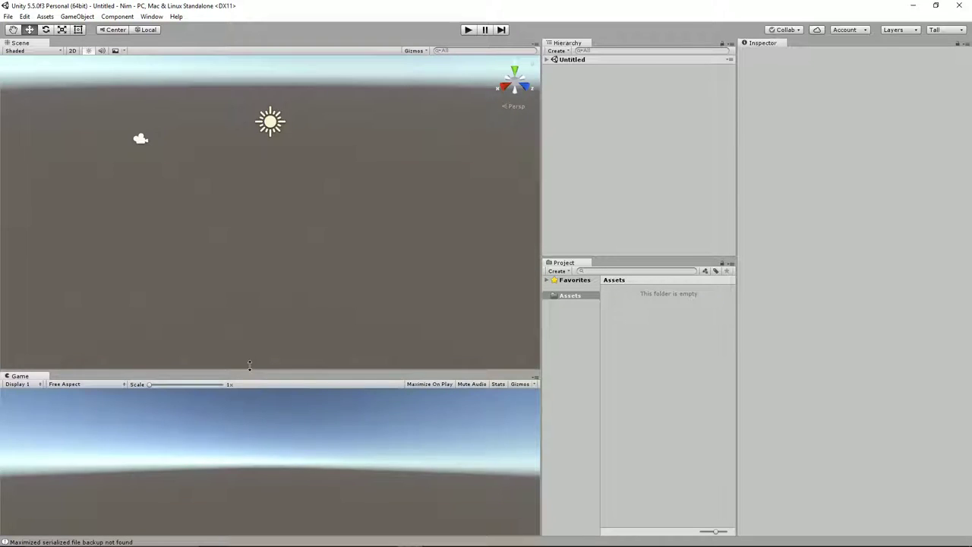
left_click_drag(249, 368, 253, 296)
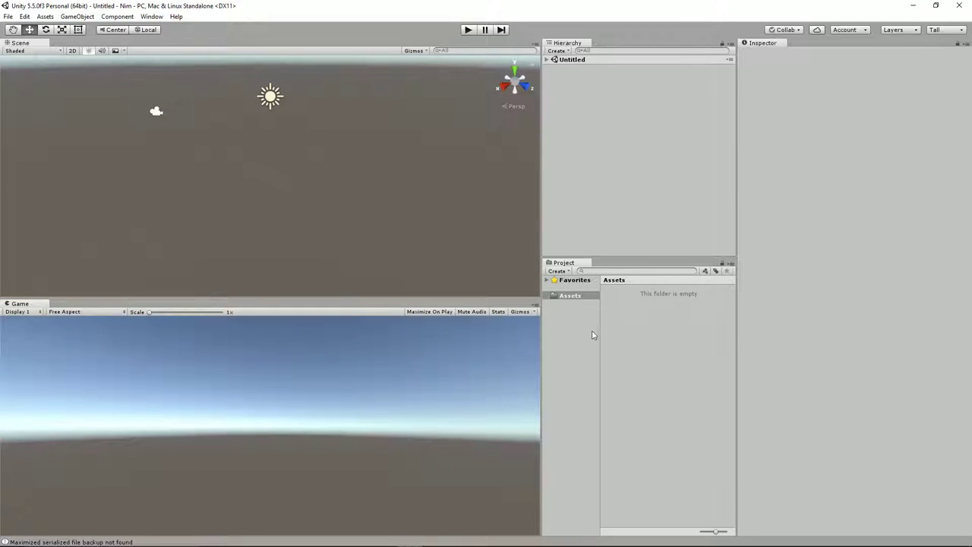
left_click_drag(602, 333, 623, 335)
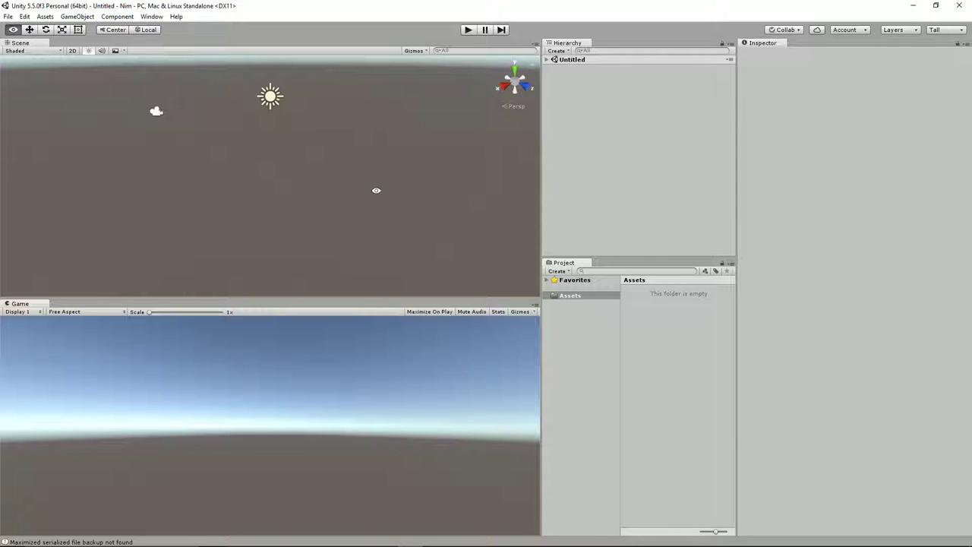
key("alt+Tab")
key("alt+Tab")
key("alt+Tab")
key("alt+Tab")
key("alt+Tab")
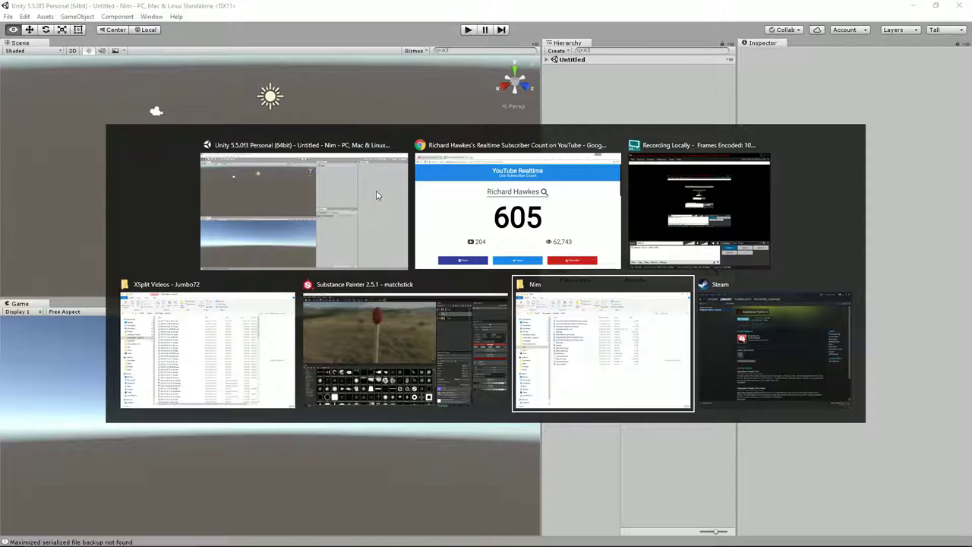
Import the six table and matchstick Material PNG maps plus table.fbx and matchstick.fbx into Unity's Assets
left_click_drag(534, 56, 283, 38)
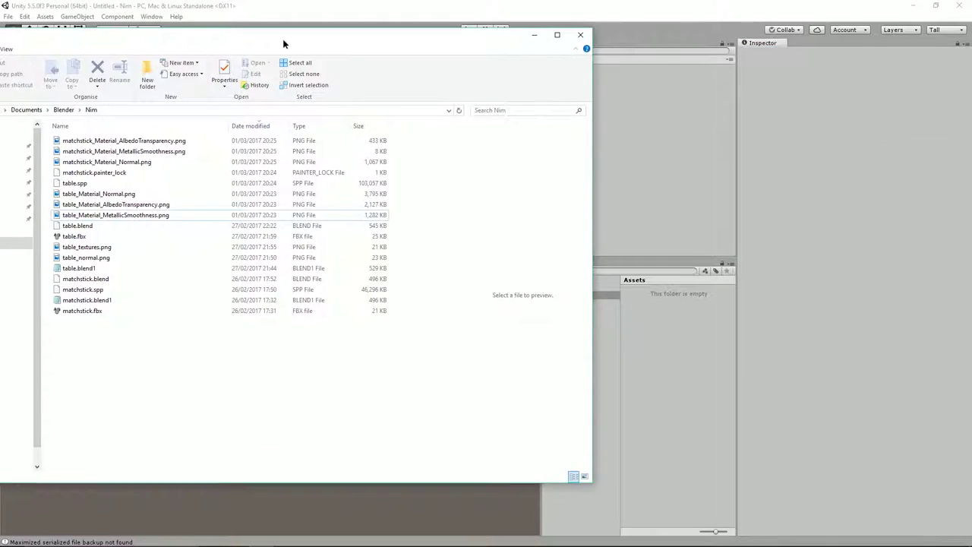
left_click(122, 141)
left_click(106, 162, "shift")
left_click(98, 194, "ctrl")
left_click(133, 207, "ctrl")
left_click(133, 217, "ctrl")
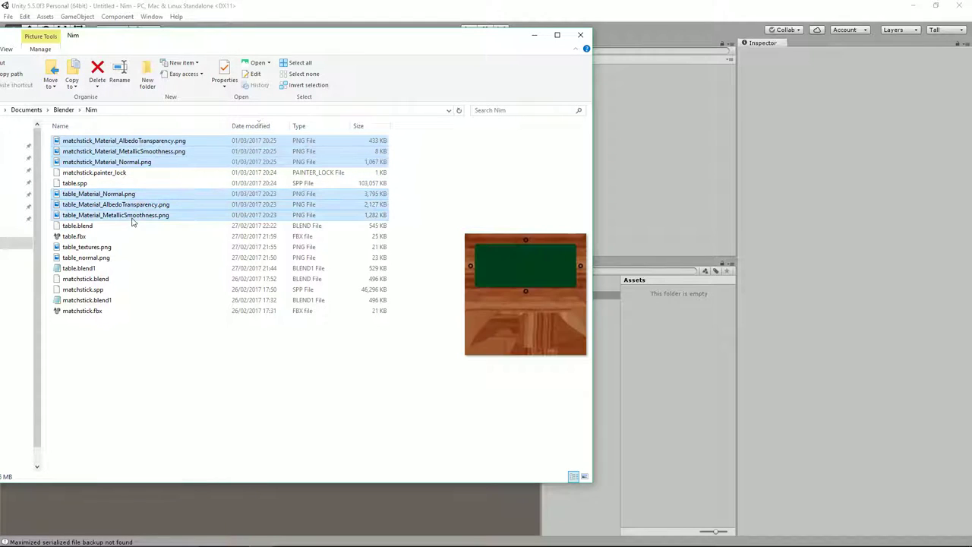
left_click(89, 237, "ctrl")
left_click(78, 311, "ctrl")
left_click_drag(94, 238, 675, 355)
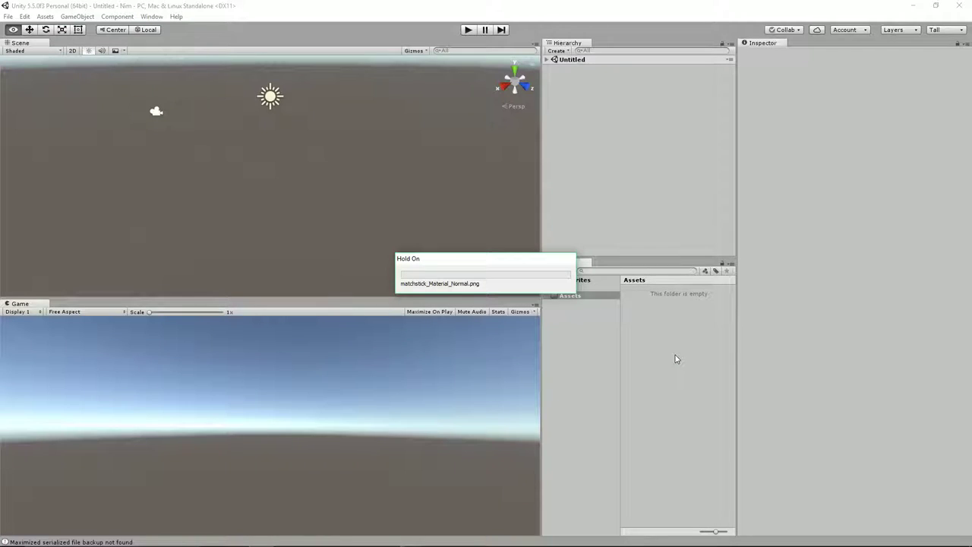